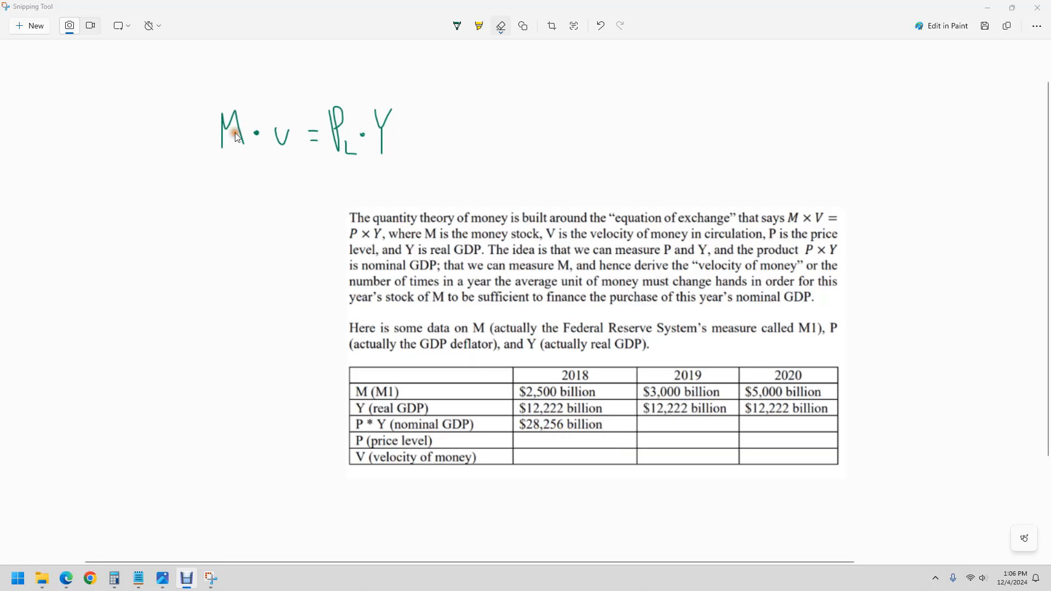
- Handwrite "2500 V = 28256" below the equation of exchange, with "V =" on the line underneath
{"action": "left_click", "coordinate": [457, 26]}
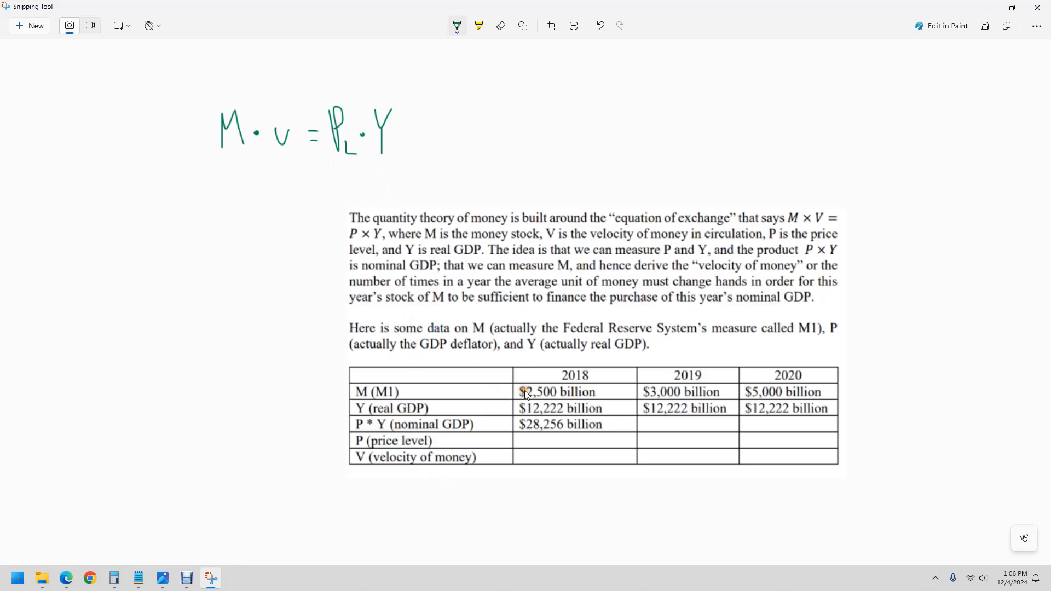
{"action": "mouse_move", "coordinate": [219, 180]}
{"action": "left_mouse_down"}
{"action": "mouse_move", "coordinate": [214, 189]}
{"action": "mouse_move", "coordinate": [244, 178]}
{"action": "left_mouse_up"}
{"action": "left_click_drag", "start_coordinate": [262, 179], "coordinate": [261, 180]}
{"action": "left_click_drag", "start_coordinate": [273, 183], "coordinate": [299, 188]}
{"action": "mouse_move", "coordinate": [305, 176]}
{"action": "left_mouse_down"}
{"action": "mouse_move", "coordinate": [324, 193]}
{"action": "mouse_move", "coordinate": [338, 177]}
{"action": "mouse_move", "coordinate": [342, 191]}
{"action": "mouse_move", "coordinate": [371, 197]}
{"action": "mouse_move", "coordinate": [364, 188]}
{"action": "left_mouse_up"}
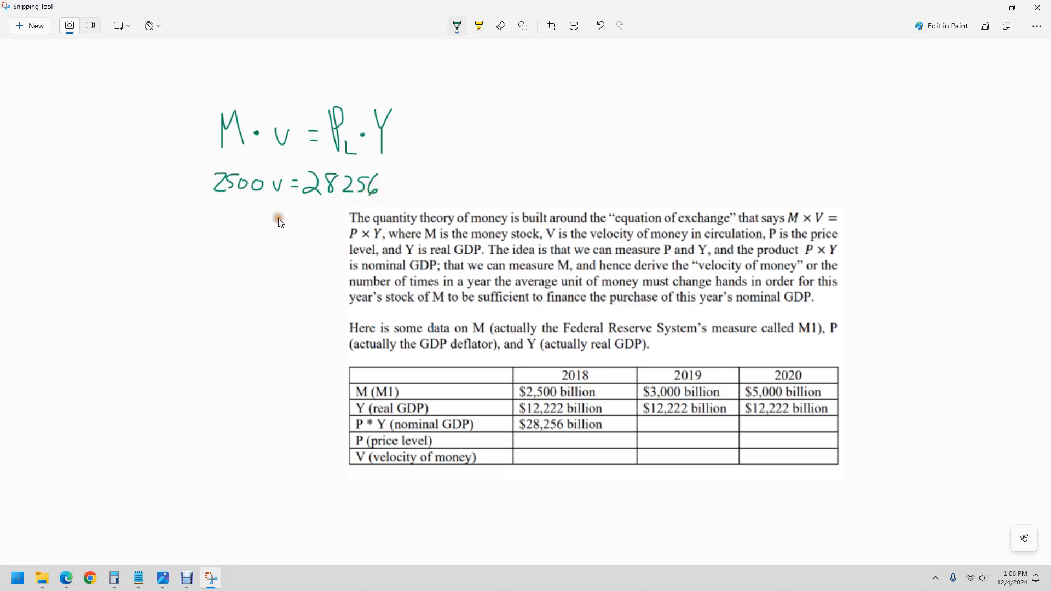
{"action": "left_click_drag", "start_coordinate": [254, 215], "coordinate": [283, 223]}
- Handwrite the price-level equation "28256 = P_L · 12222" above the problem text, level with the velocity equation
{"action": "mouse_move", "coordinate": [530, 174]}
{"action": "left_mouse_down"}
{"action": "mouse_move", "coordinate": [550, 188]}
{"action": "mouse_move", "coordinate": [561, 176]}
{"action": "mouse_move", "coordinate": [565, 190]}
{"action": "mouse_move", "coordinate": [589, 185]}
{"action": "left_mouse_up"}
{"action": "left_click", "coordinate": [564, 179]}
{"action": "left_click_drag", "start_coordinate": [563, 182], "coordinate": [568, 185]}
{"action": "left_click", "coordinate": [604, 178]}
{"action": "left_click_drag", "start_coordinate": [600, 178], "coordinate": [608, 178]}
{"action": "left_click_drag", "start_coordinate": [600, 183], "coordinate": [622, 169]}
{"action": "left_click_drag", "start_coordinate": [622, 169], "coordinate": [646, 193]}
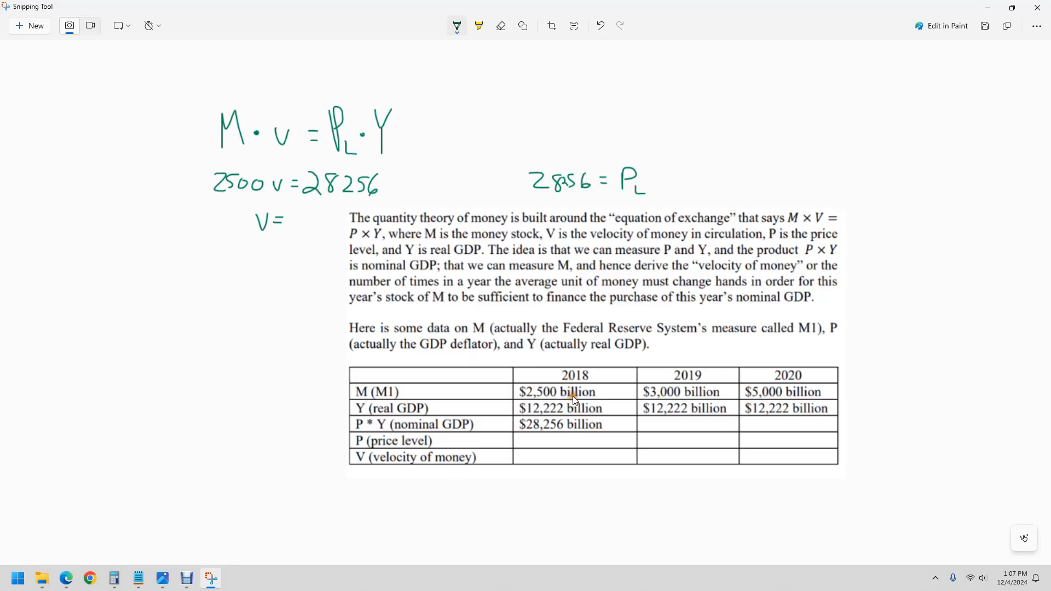
{"action": "left_click", "coordinate": [655, 185]}
{"action": "left_click_drag", "start_coordinate": [667, 189], "coordinate": [667, 191]}
{"action": "mouse_move", "coordinate": [672, 178]}
{"action": "left_mouse_down"}
{"action": "mouse_move", "coordinate": [671, 190]}
{"action": "mouse_move", "coordinate": [723, 197]}
{"action": "left_mouse_up"}
- Shrink the Snipping Tool window so the Google Sheets table is uncovered and the handwritten equations remain in view
{"action": "left_click_drag", "start_coordinate": [679, 10], "coordinate": [757, 52]}
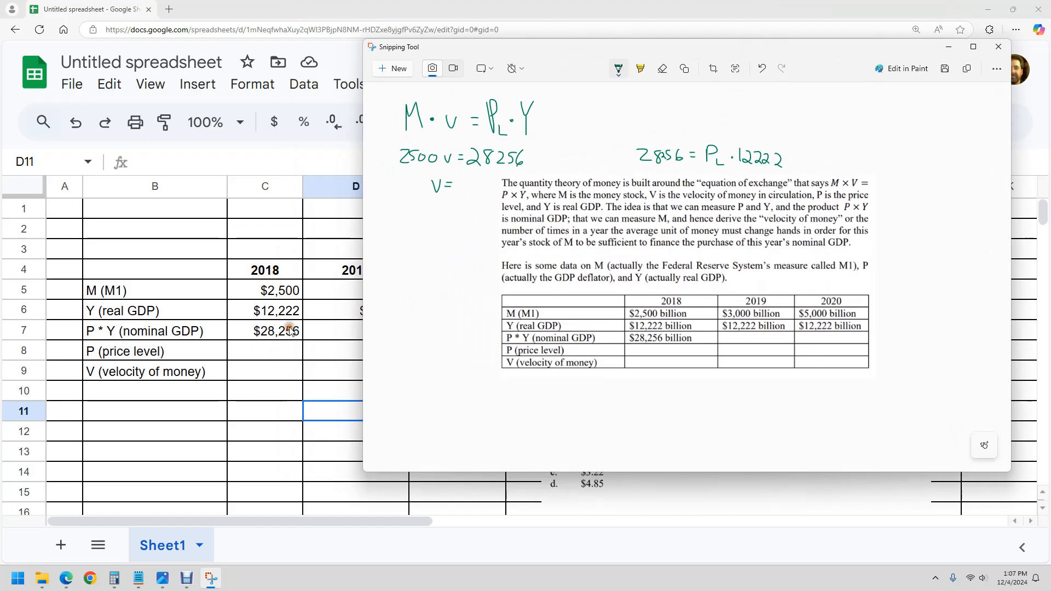
{"action": "left_click_drag", "start_coordinate": [360, 322], "coordinate": [568, 331]}
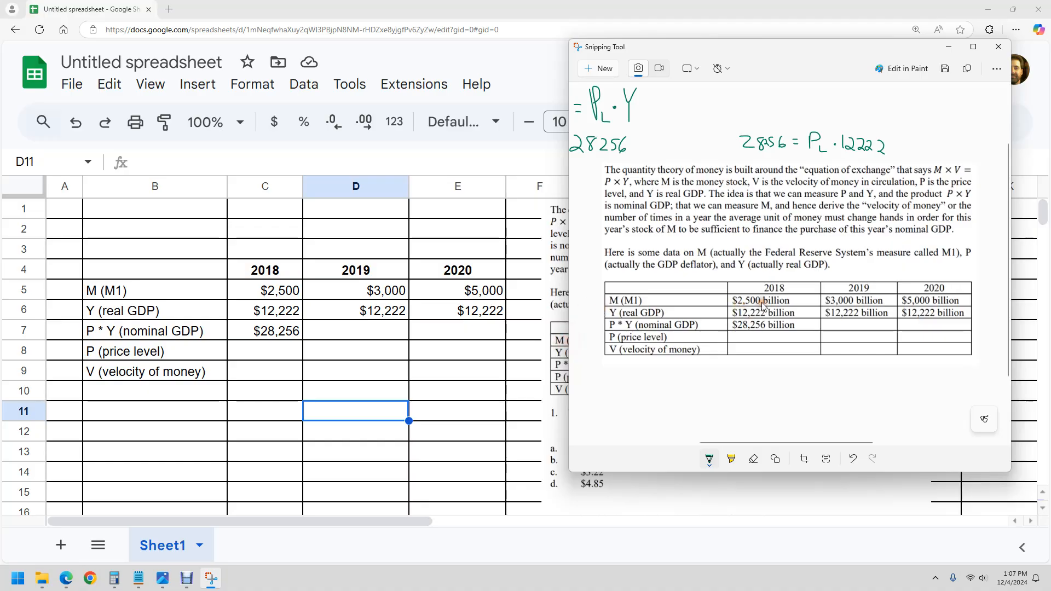
{"action": "left_click_drag", "start_coordinate": [755, 442], "coordinate": [717, 442]}
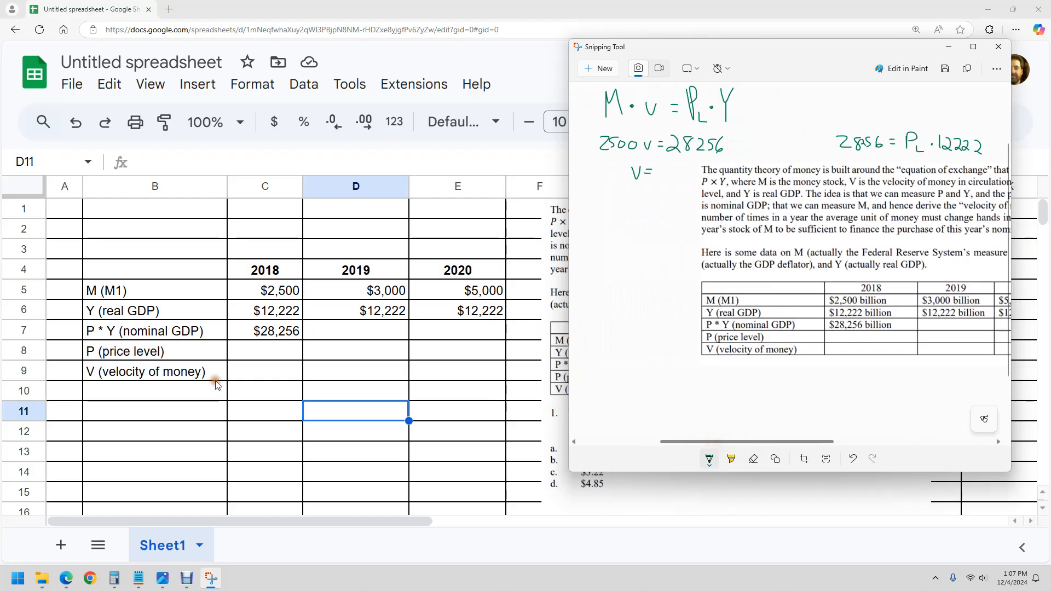
- Calculate the 2018 velocity of money in C9 as nominal GDP divided by M1 with =C7/C5
{"action": "double_click", "coordinate": [264, 369]}
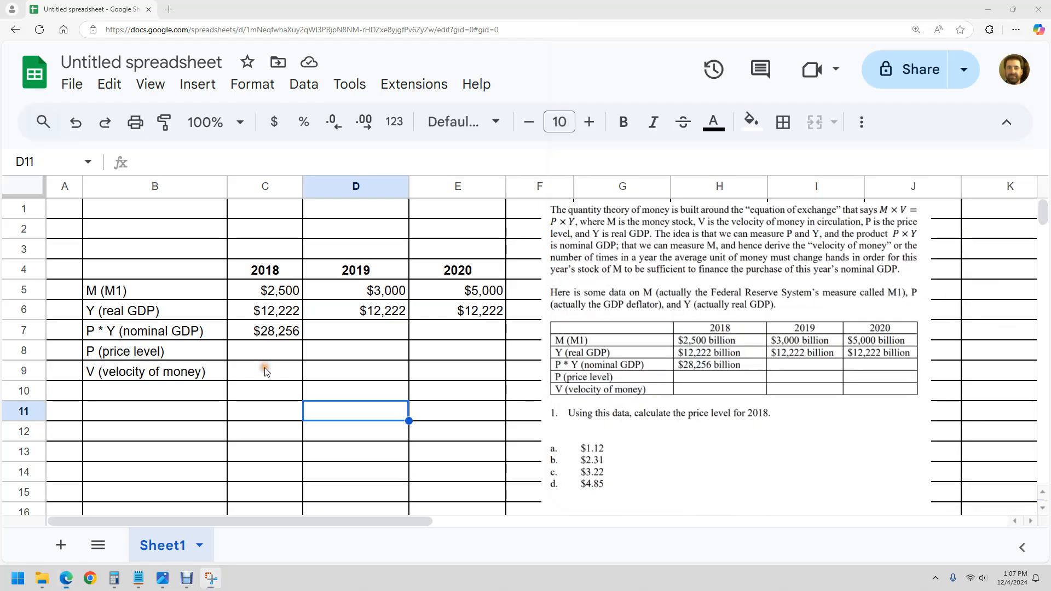
{"action": "type", "text": "="}
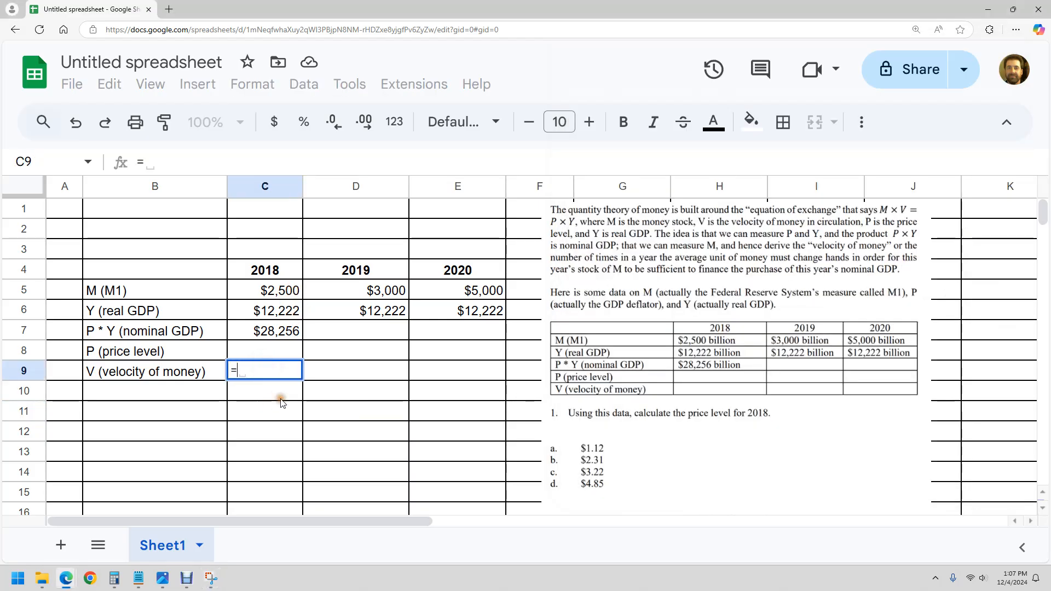
{"action": "left_click", "coordinate": [258, 330]}
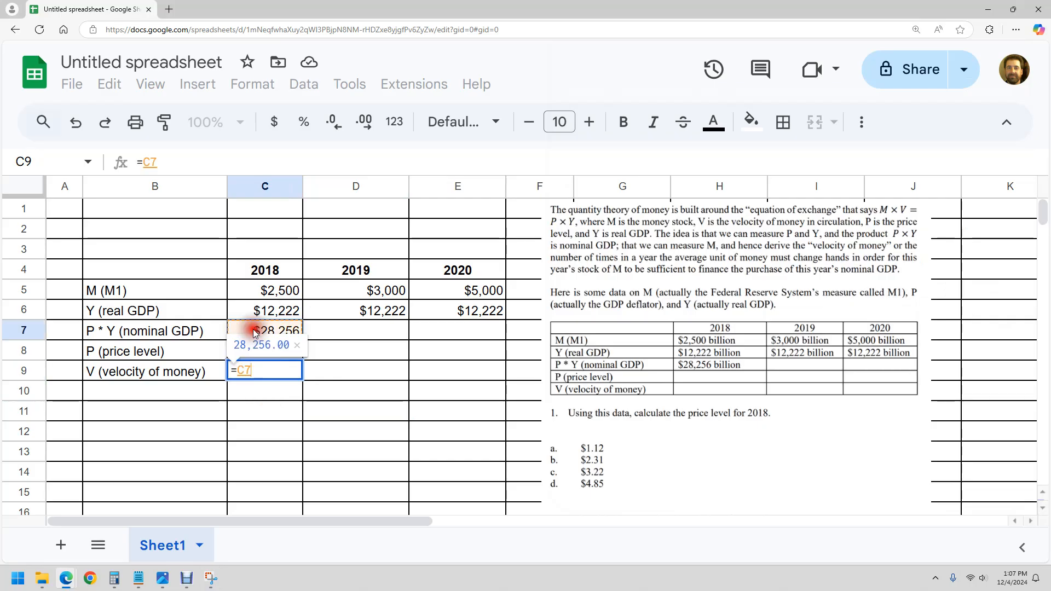
{"action": "type", "text": "/"}
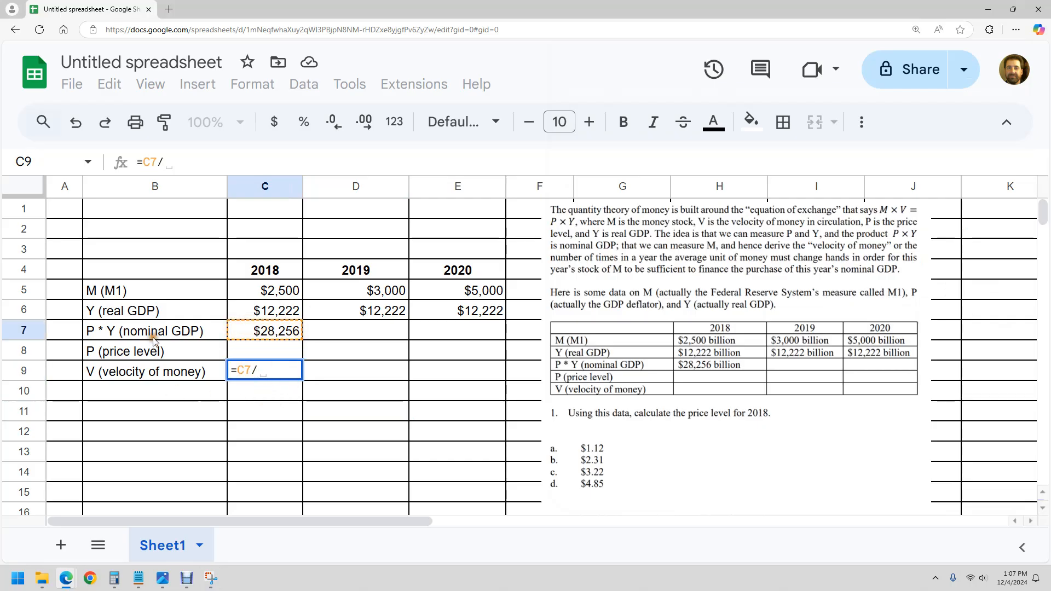
{"action": "left_click", "coordinate": [267, 291]}
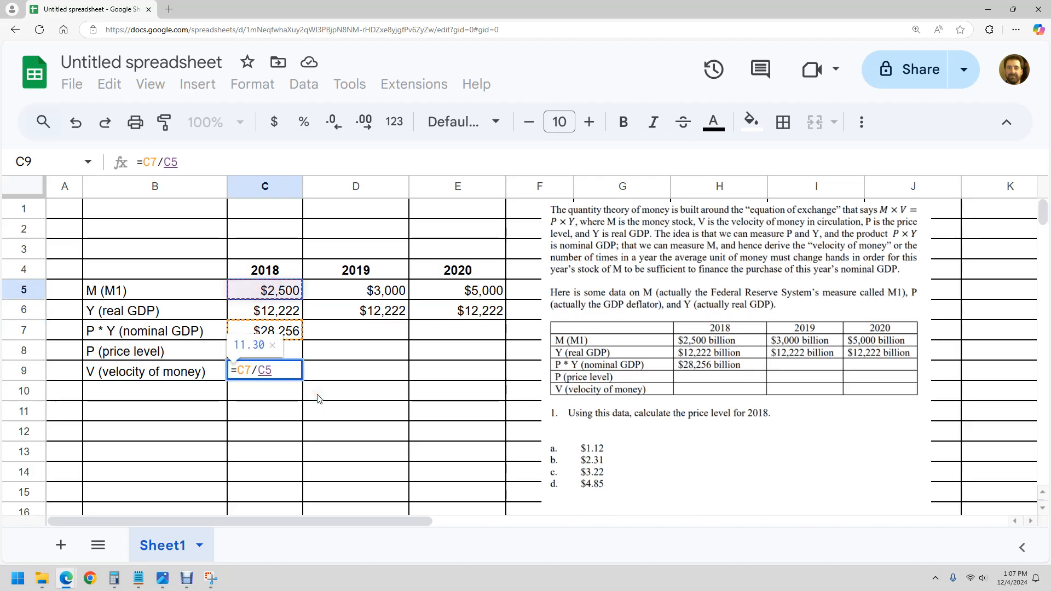
{"action": "key", "text": "Return"}
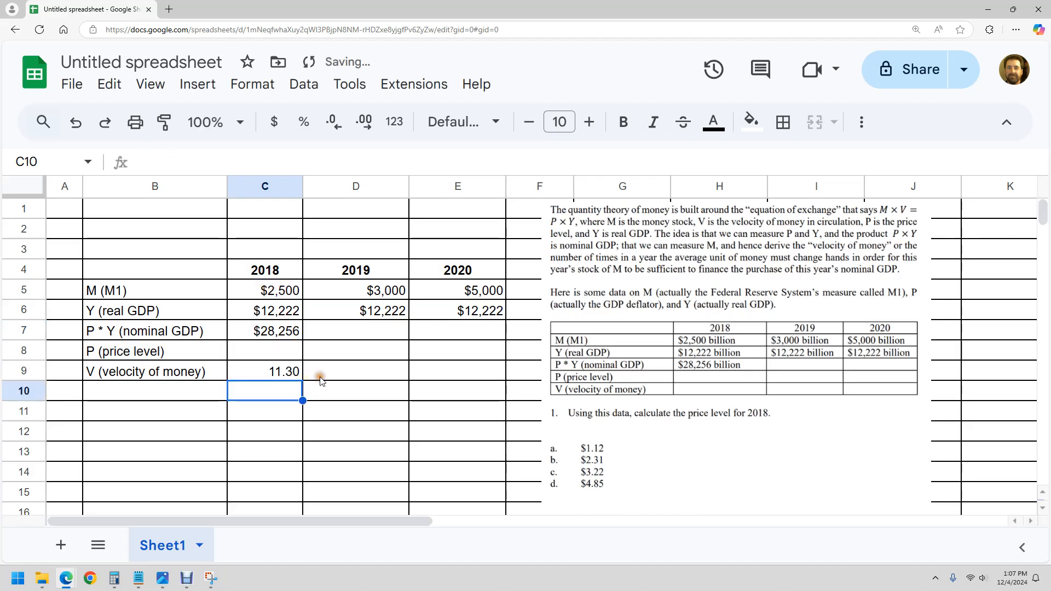
- Enter 11.30 as the velocity of money for 2019 and 2020 in D9 and E9
{"action": "left_click", "coordinate": [294, 373]}
{"action": "left_click", "coordinate": [331, 370]}
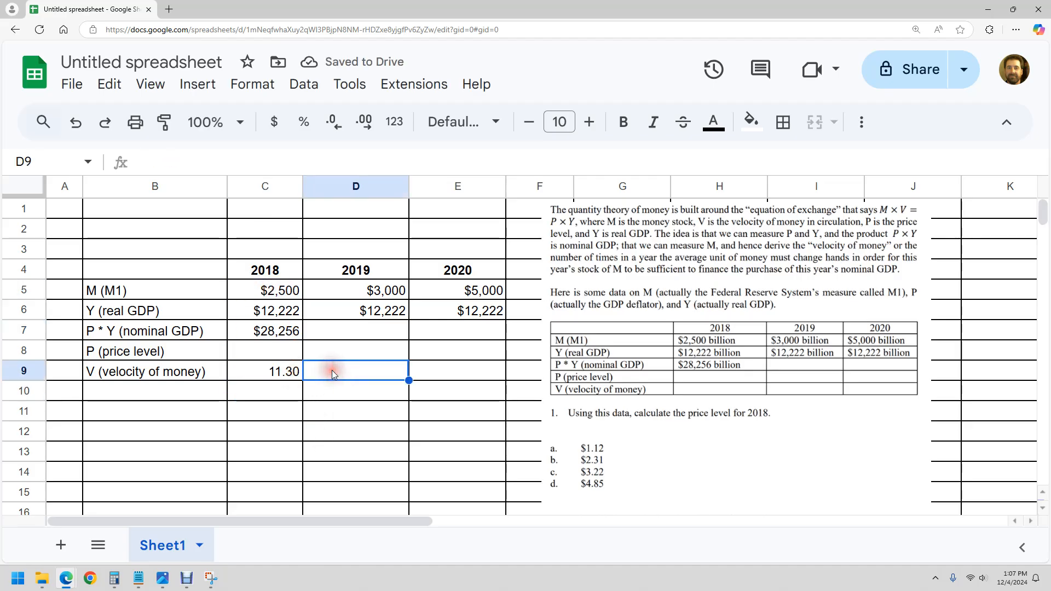
{"action": "type", "text": "11.3"}
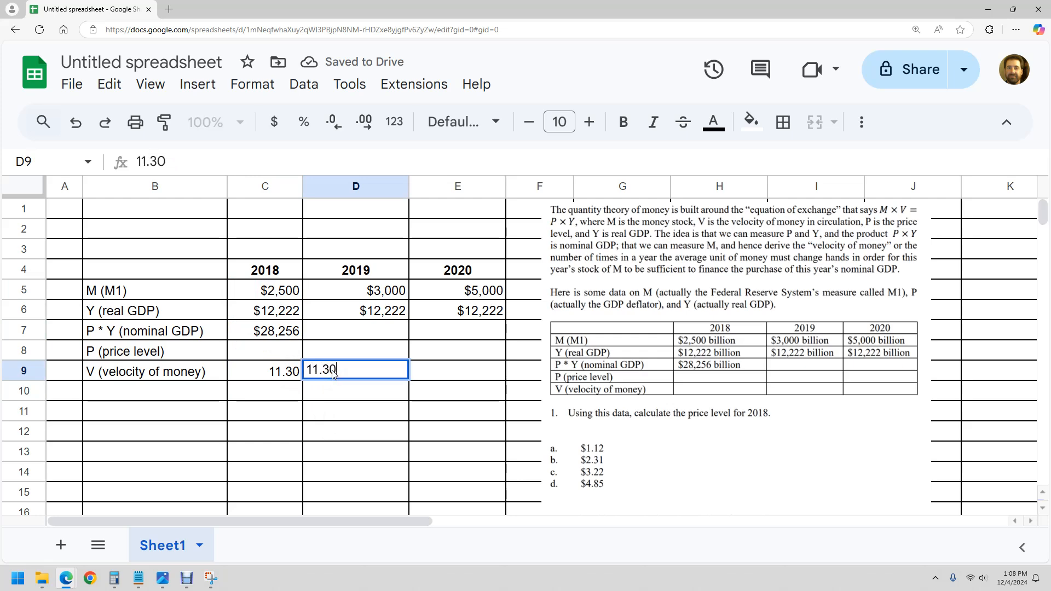
{"action": "key", "text": "Tab"}
{"action": "type", "text": "11.30"}
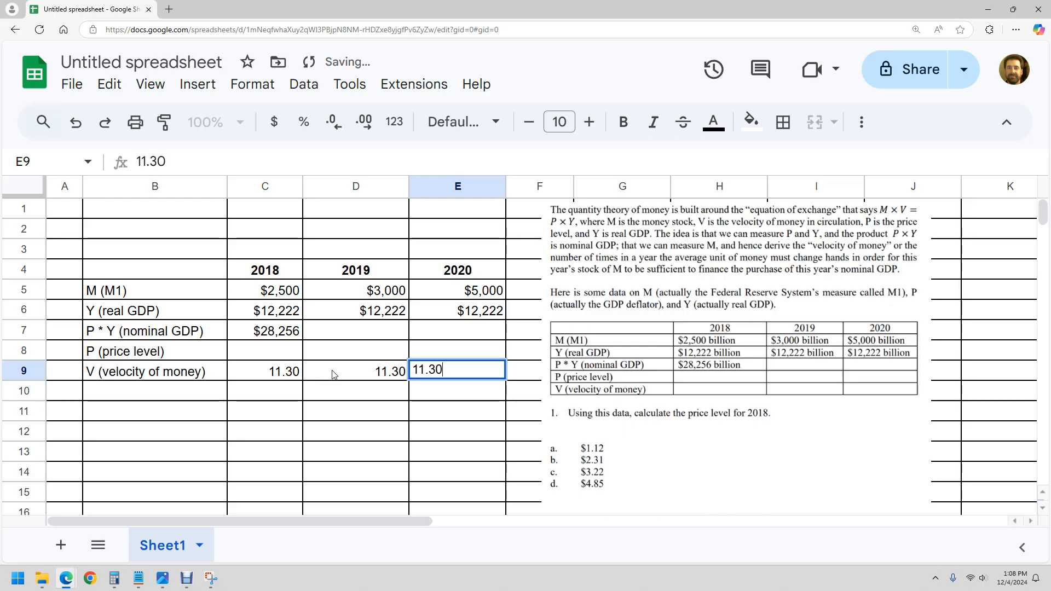
{"action": "left_click", "coordinate": [340, 387]}
- Calculate the 2018 price level in C8 as nominal GDP divided by real GDP with =C7/C6
{"action": "left_click", "coordinate": [265, 356]}
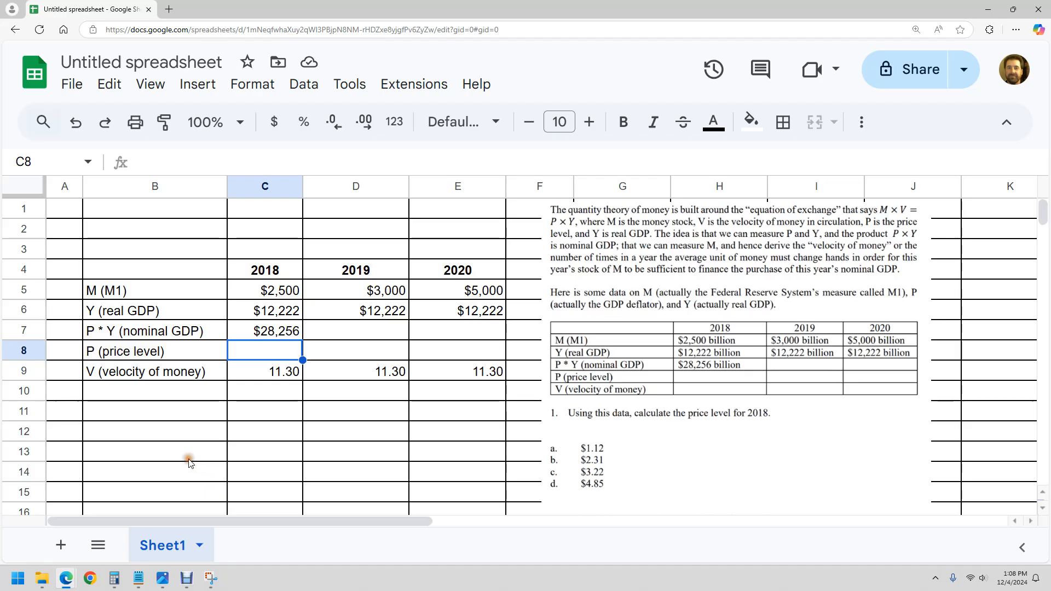
{"action": "left_click", "coordinate": [211, 578]}
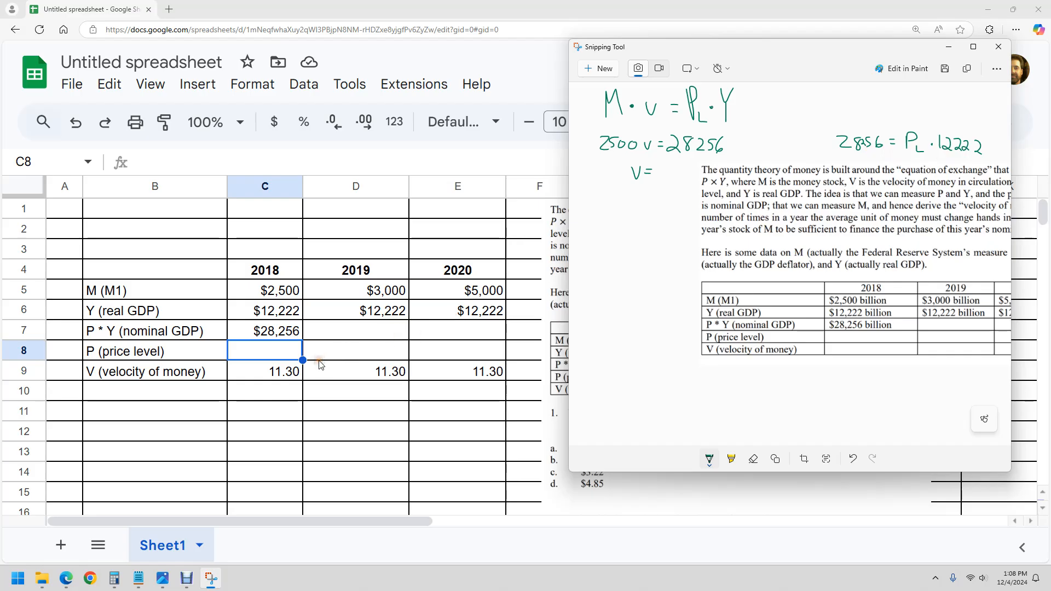
{"action": "left_click", "coordinate": [273, 357]}
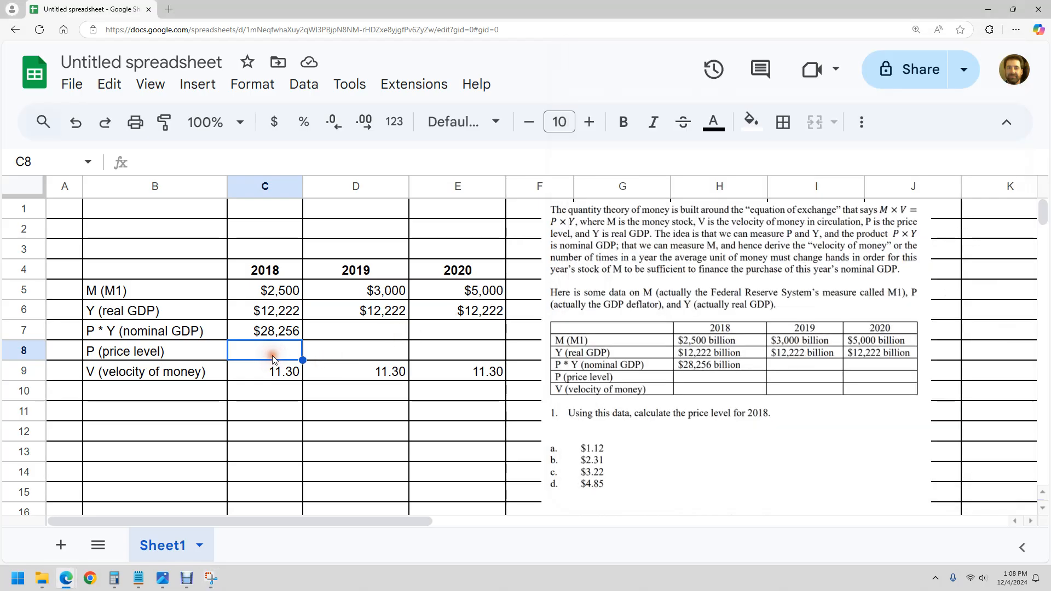
{"action": "type", "text": "="}
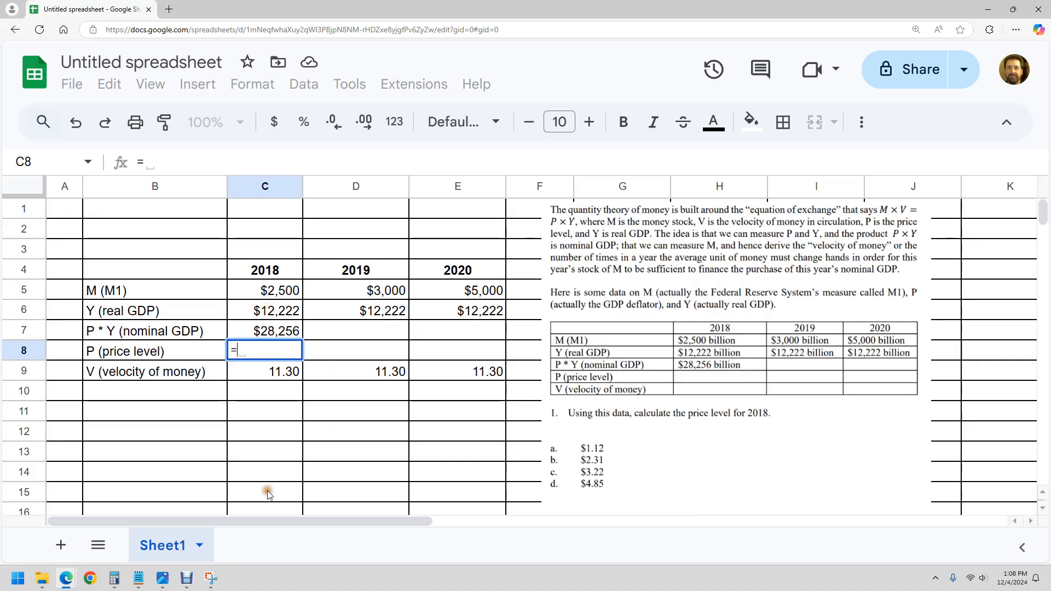
{"action": "left_click", "coordinate": [247, 328]}
{"action": "type", "text": "/"}
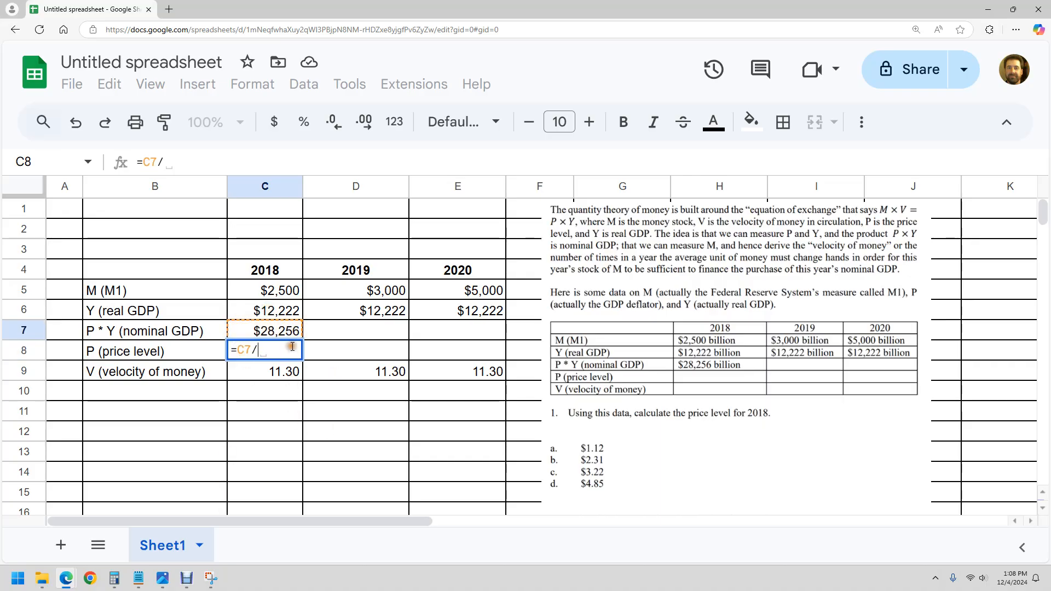
{"action": "left_click", "coordinate": [279, 310]}
{"action": "key", "text": "Return"}
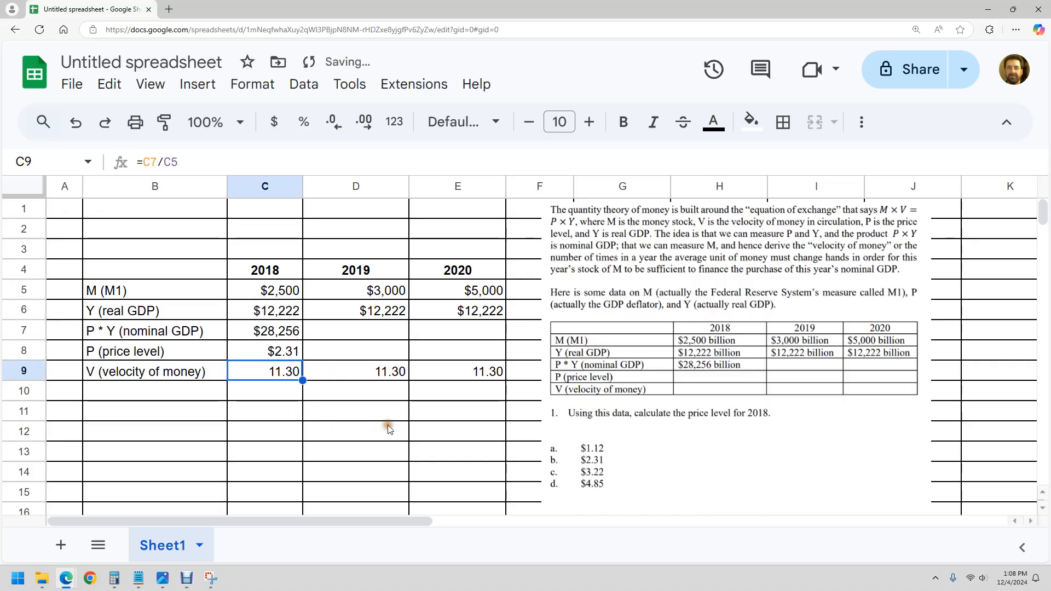
{"action": "left_click", "coordinate": [290, 354]}
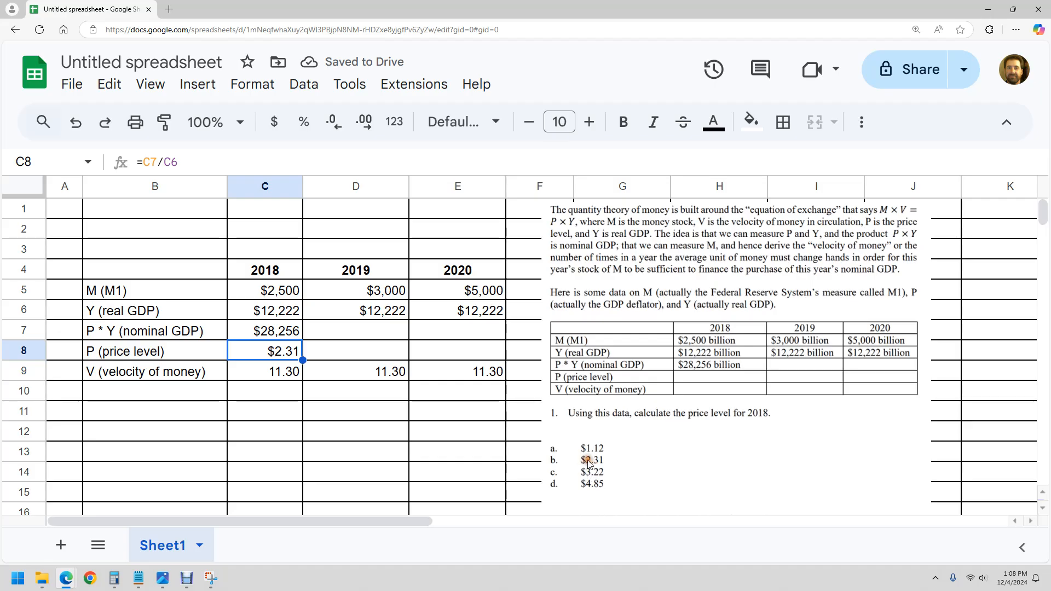
{"action": "left_click", "coordinate": [452, 421]}
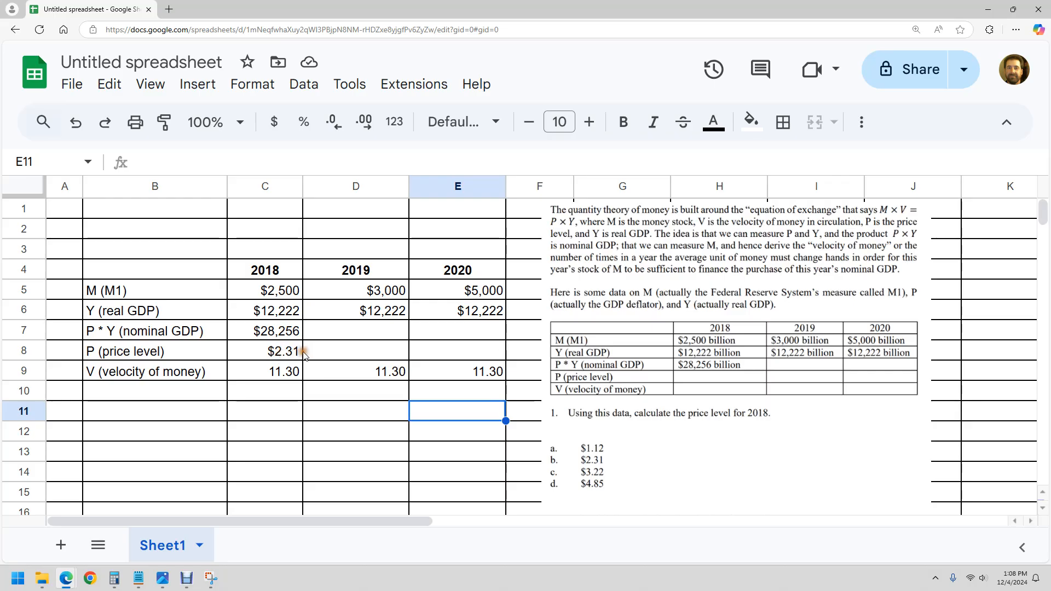
- Calculate the 2019 nominal GDP in D7 as velocity times money supply with =D9*D5
{"action": "left_click", "coordinate": [321, 351]}
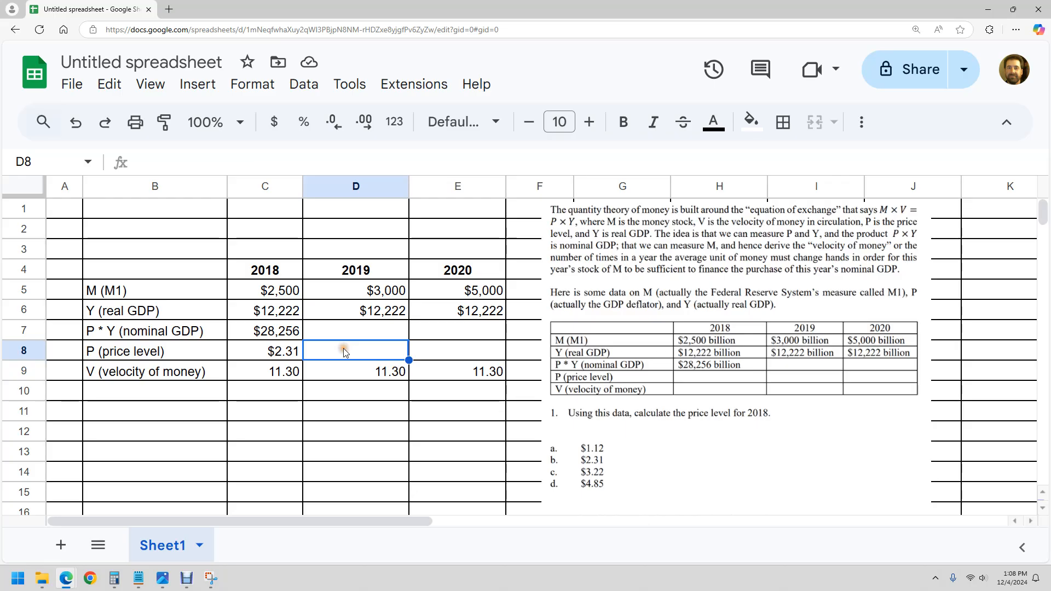
{"action": "left_click", "coordinate": [360, 374]}
{"action": "left_click", "coordinate": [361, 375]}
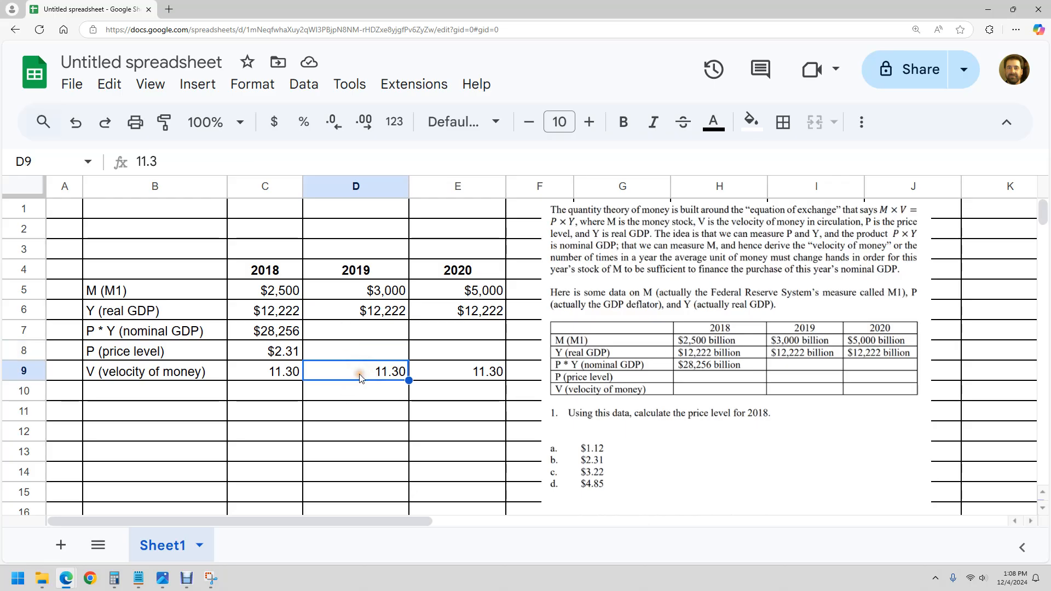
{"action": "left_click", "coordinate": [361, 331]}
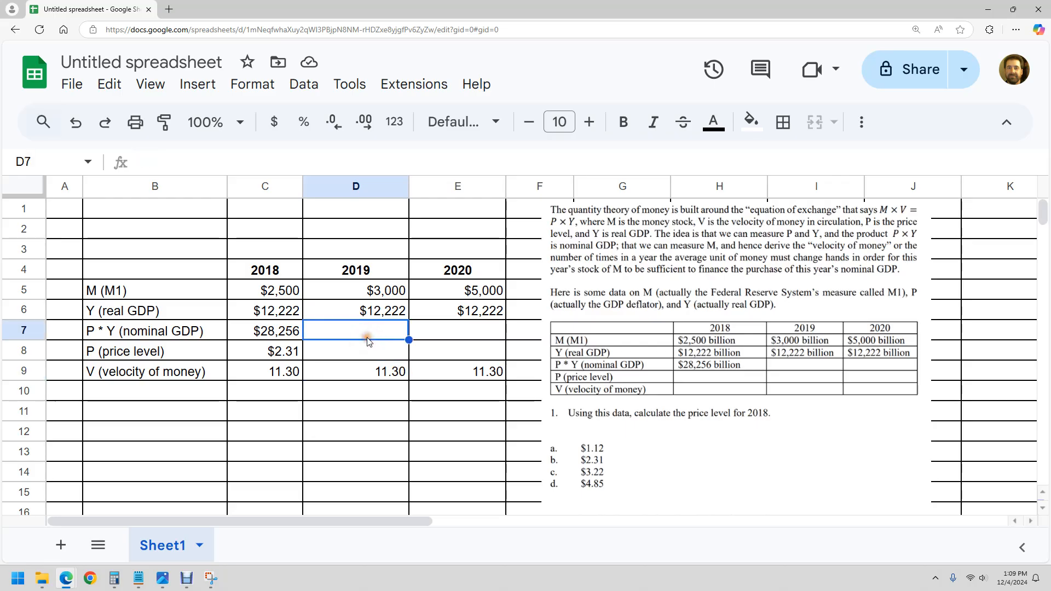
{"action": "type", "text": "="}
{"action": "left_click", "coordinate": [373, 371]}
{"action": "type", "text": "*"}
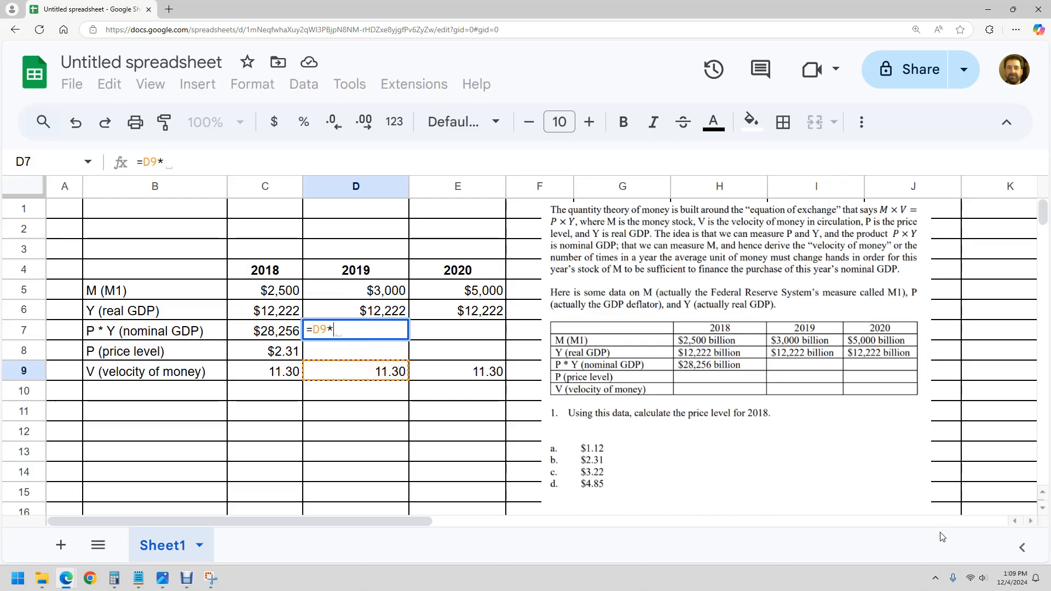
{"action": "left_click", "coordinate": [366, 294]}
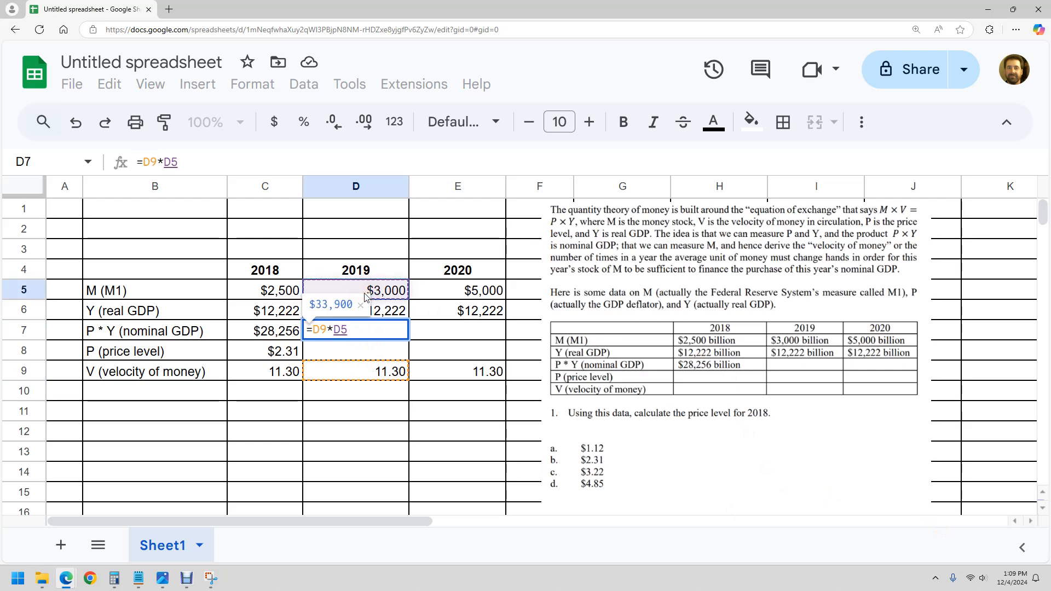
{"action": "key", "text": "Return"}
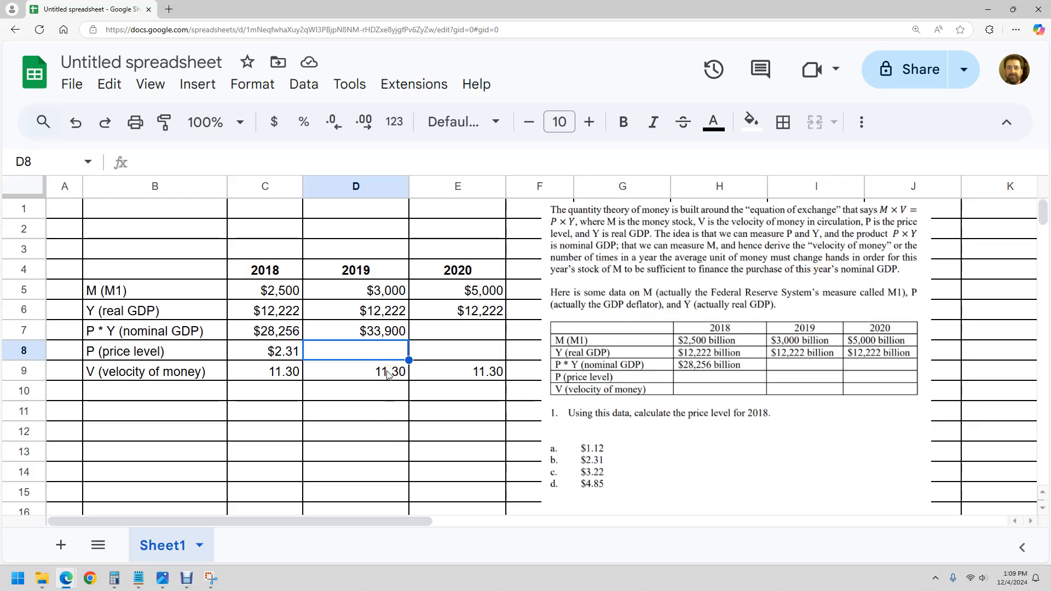
- Calculate the 2019 price level in D8 as nominal GDP divided by real GDP with =D7/D6, consulting the handwritten equation in Snipping Tool
{"action": "type", "text": "="}
{"action": "left_click", "coordinate": [366, 333]}
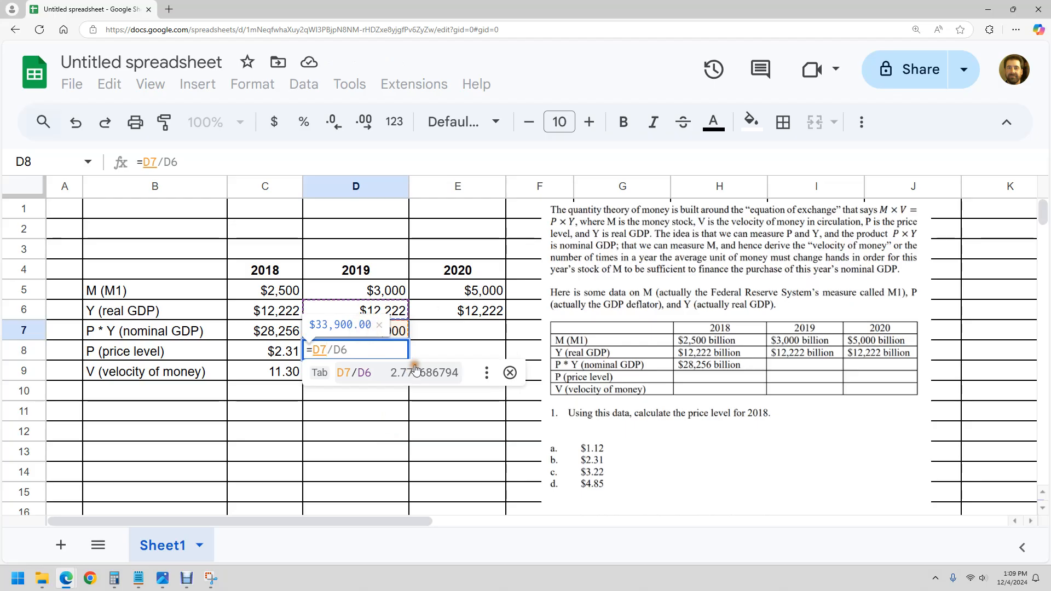
{"action": "left_click", "coordinate": [380, 327]}
{"action": "left_click", "coordinate": [358, 352]}
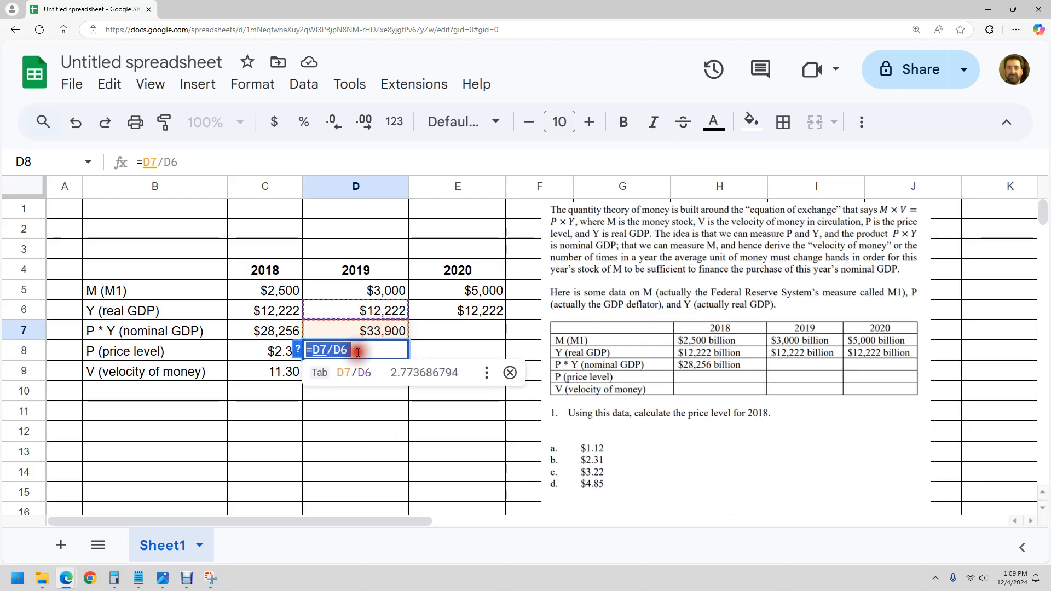
{"action": "key", "text": "BackSpace"}
{"action": "key", "text": "BackSpace"}
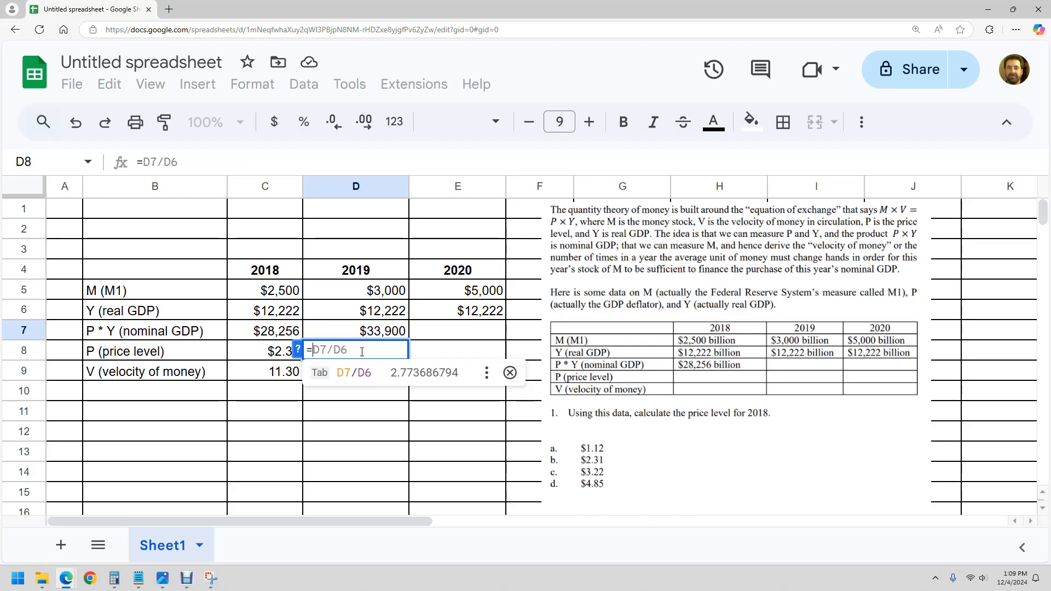
{"action": "left_click", "coordinate": [380, 331]}
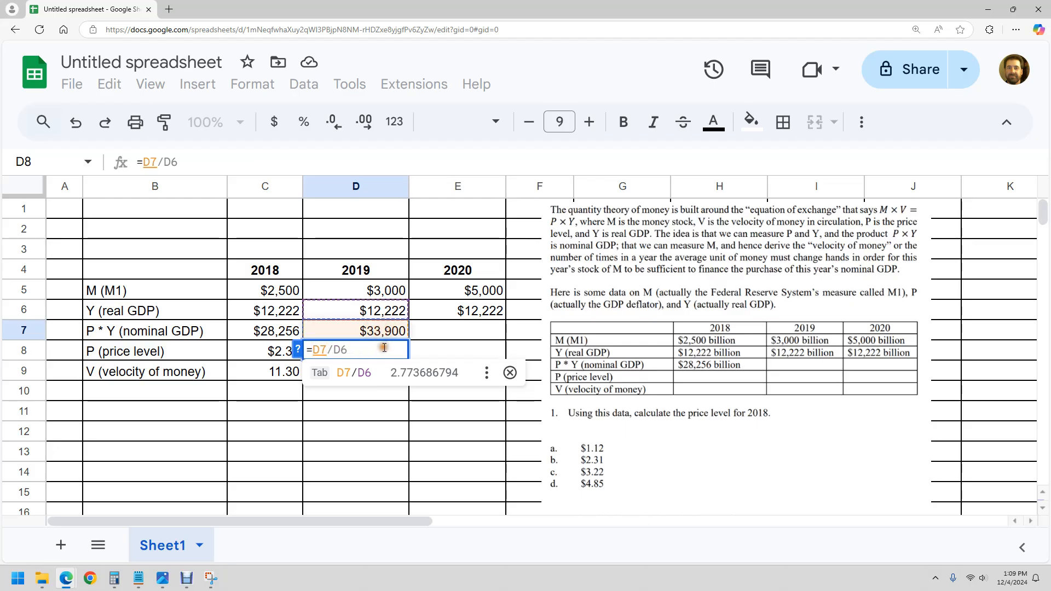
{"action": "left_click", "coordinate": [510, 373]}
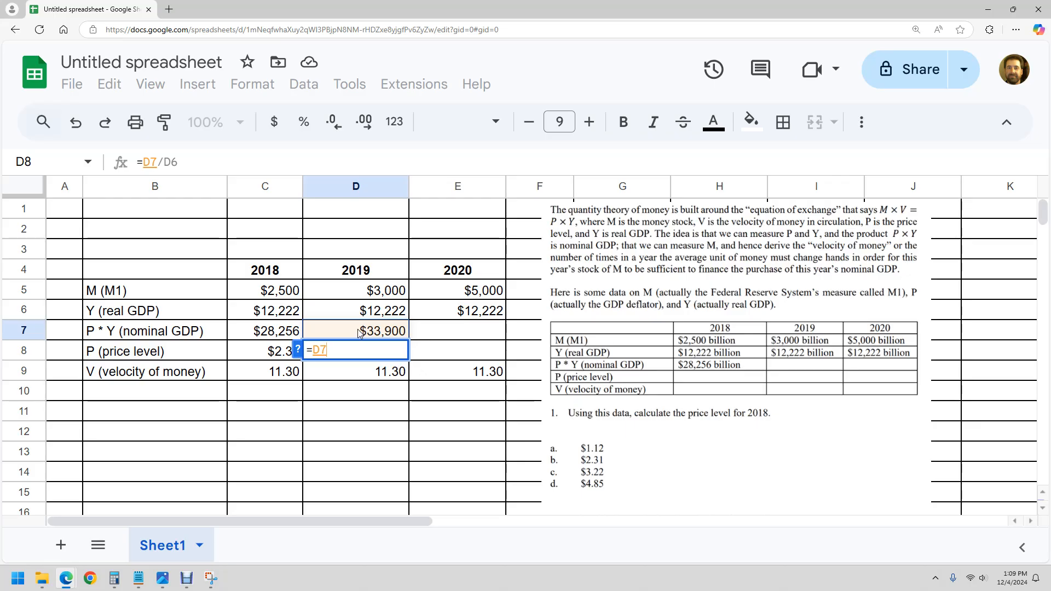
{"action": "left_click", "coordinate": [210, 578]}
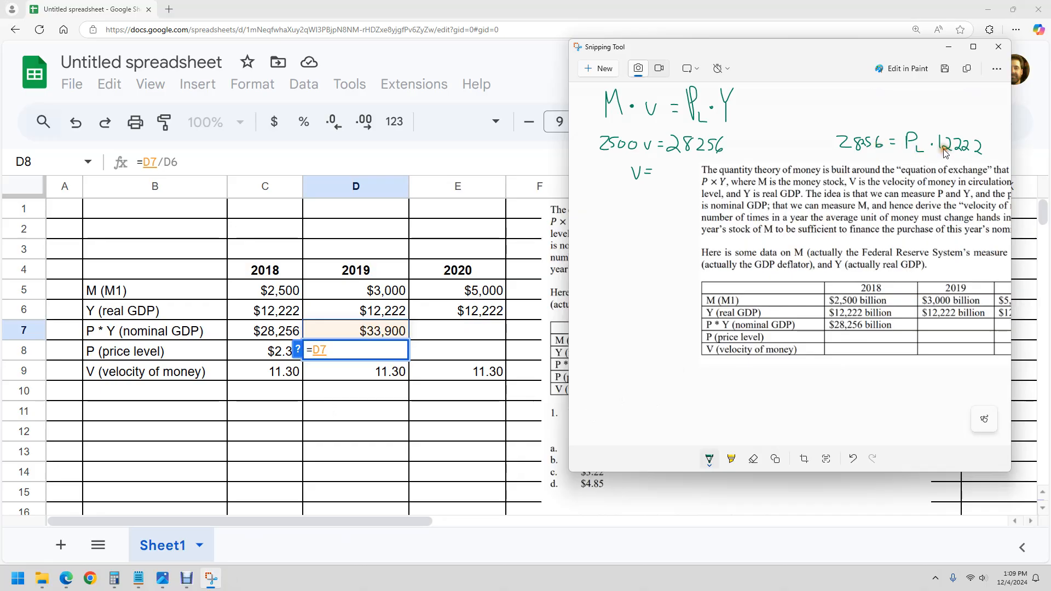
{"action": "left_click", "coordinate": [383, 348]}
{"action": "type", "text": "=D7/"}
{"action": "left_click", "coordinate": [378, 313]}
{"action": "key", "text": "Return"}
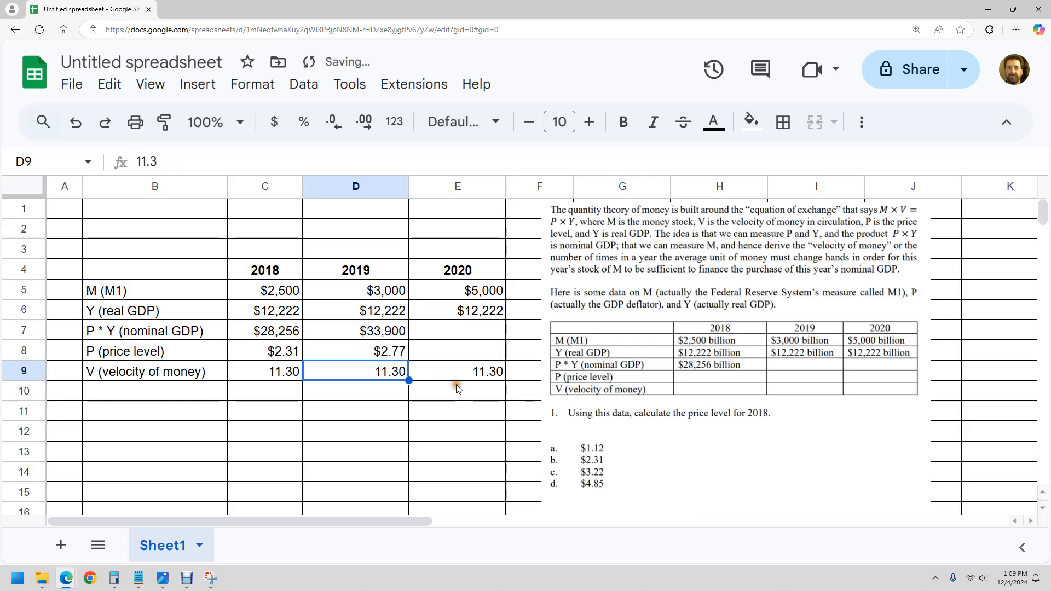
- Extend the 2019 nominal GDP and price level formulas from D7 and D8 to the 2020 cells E7 and E8
{"action": "left_click", "coordinate": [378, 350]}
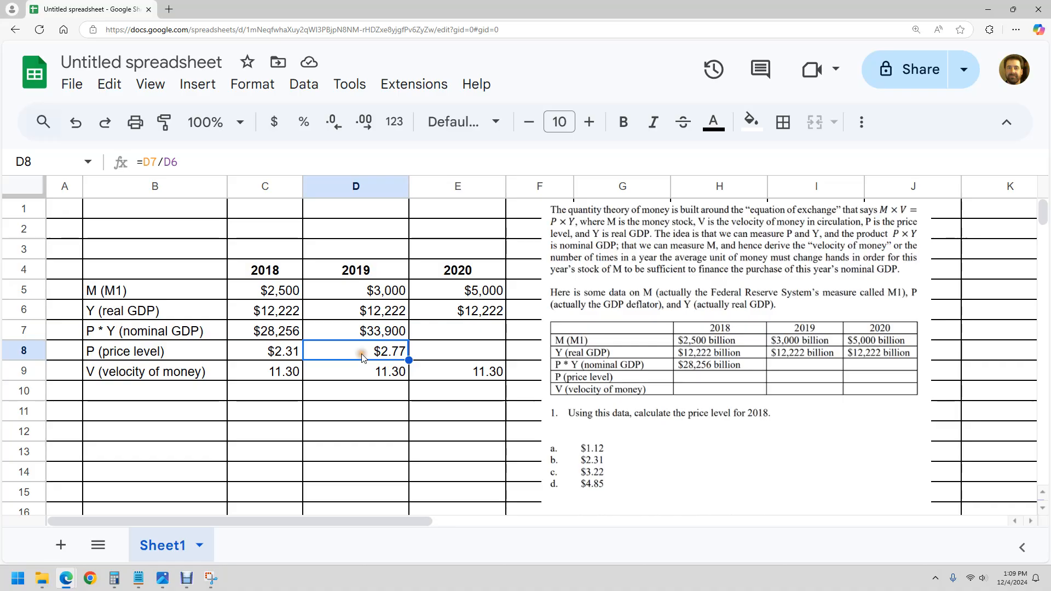
{"action": "left_click", "coordinate": [447, 349]}
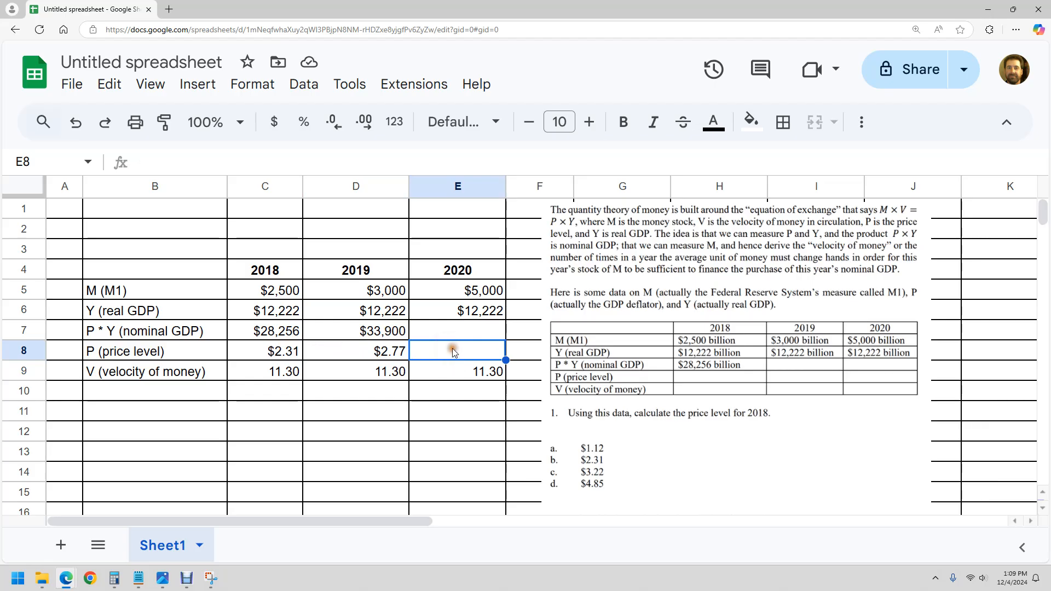
{"action": "left_click", "coordinate": [389, 332]}
{"action": "left_click_drag", "start_coordinate": [409, 340], "coordinate": [484, 336]}
{"action": "left_click", "coordinate": [394, 355]}
{"action": "left_click_drag", "start_coordinate": [409, 360], "coordinate": [460, 359]}
{"action": "left_click", "coordinate": [465, 408]}
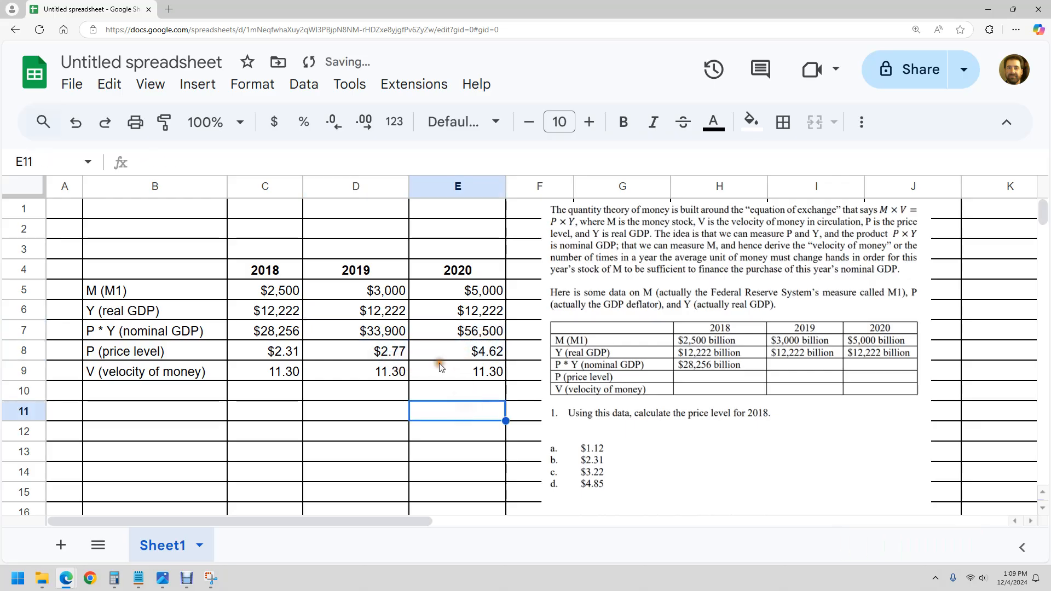
{"action": "left_click", "coordinate": [397, 295]}
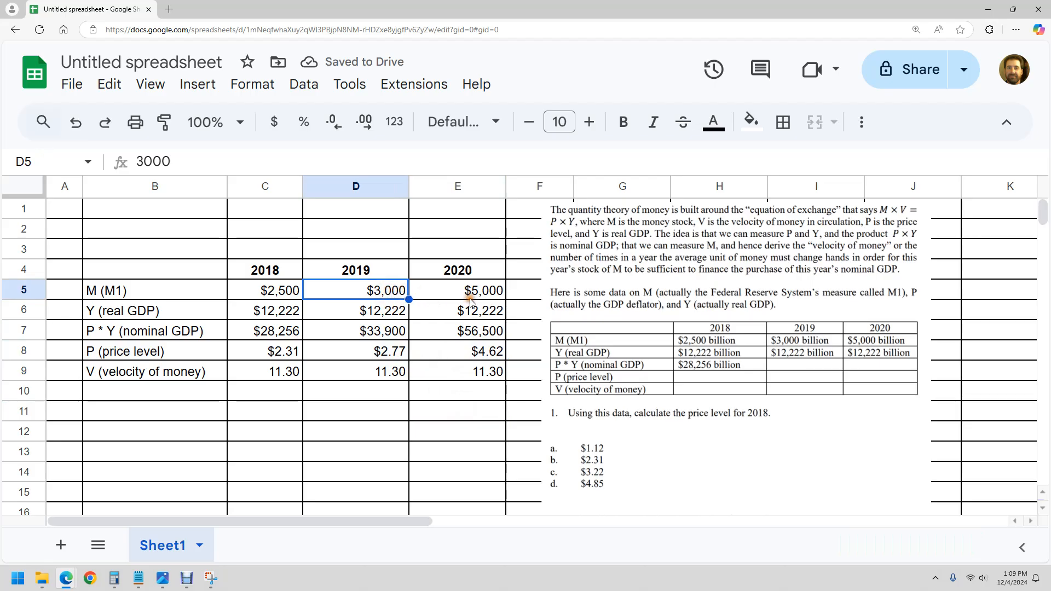
{"action": "left_click", "coordinate": [469, 357]}
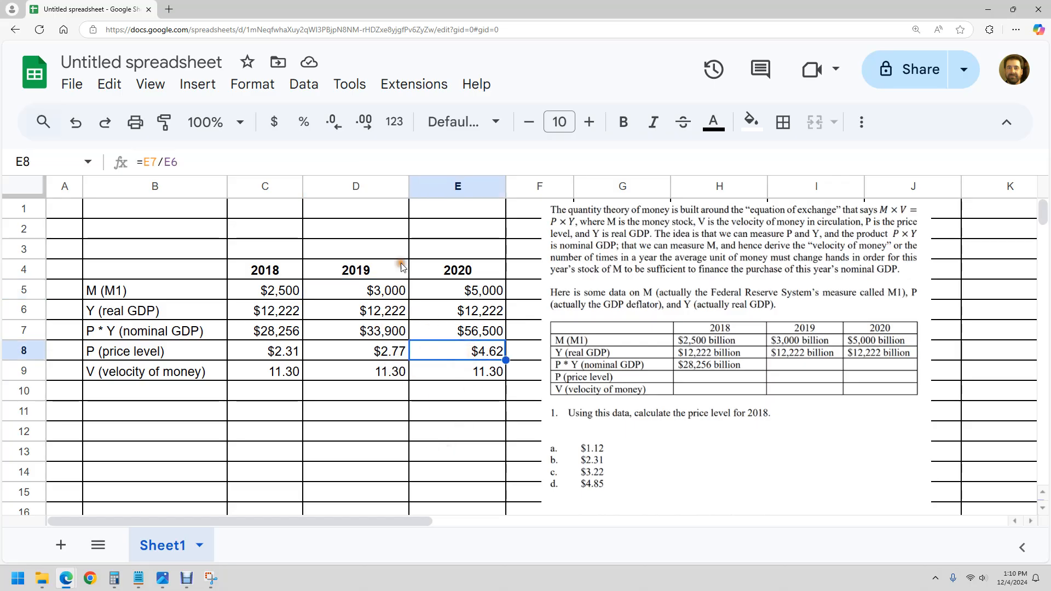